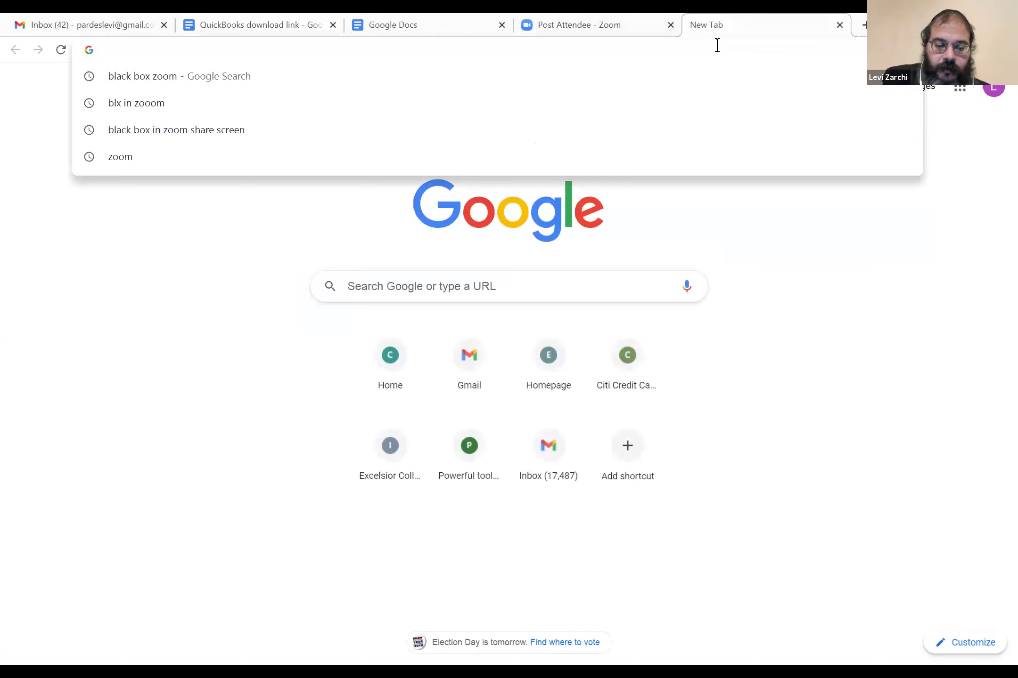
{"action": "type", "text": "https://downloads.quickbooks.com/app/qbdt/products"}
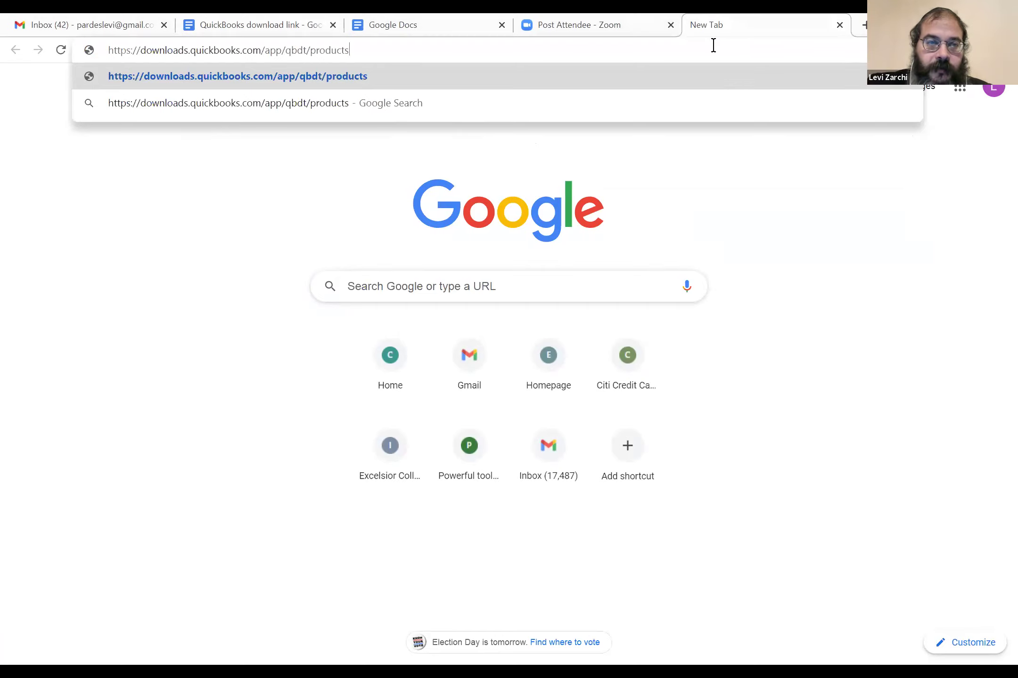
{"action": "left_click", "coordinate": [203, 80]}
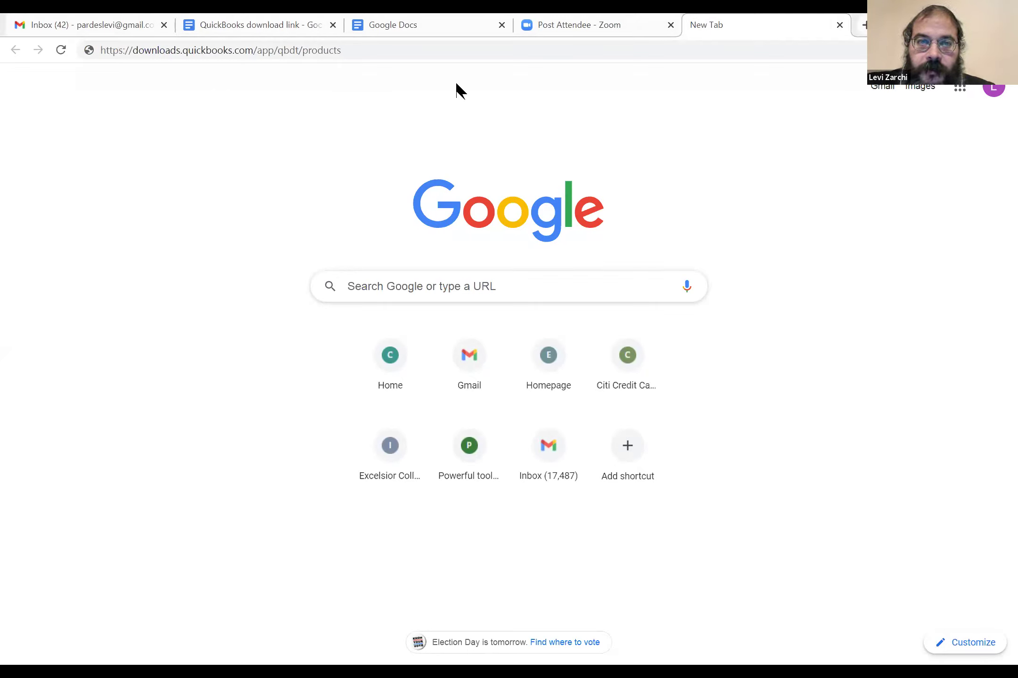
Copy the full download address from the "QuickBooks download link" document in Google Docs
{"action": "left_click", "coordinate": [293, 33]}
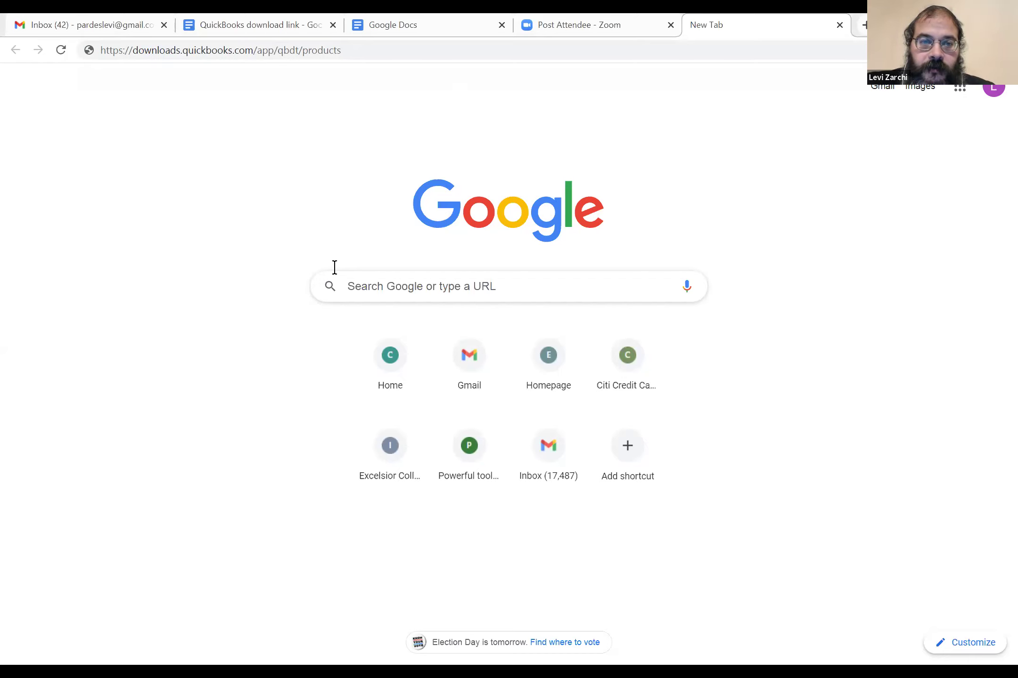
{"action": "left_click", "coordinate": [409, 273]}
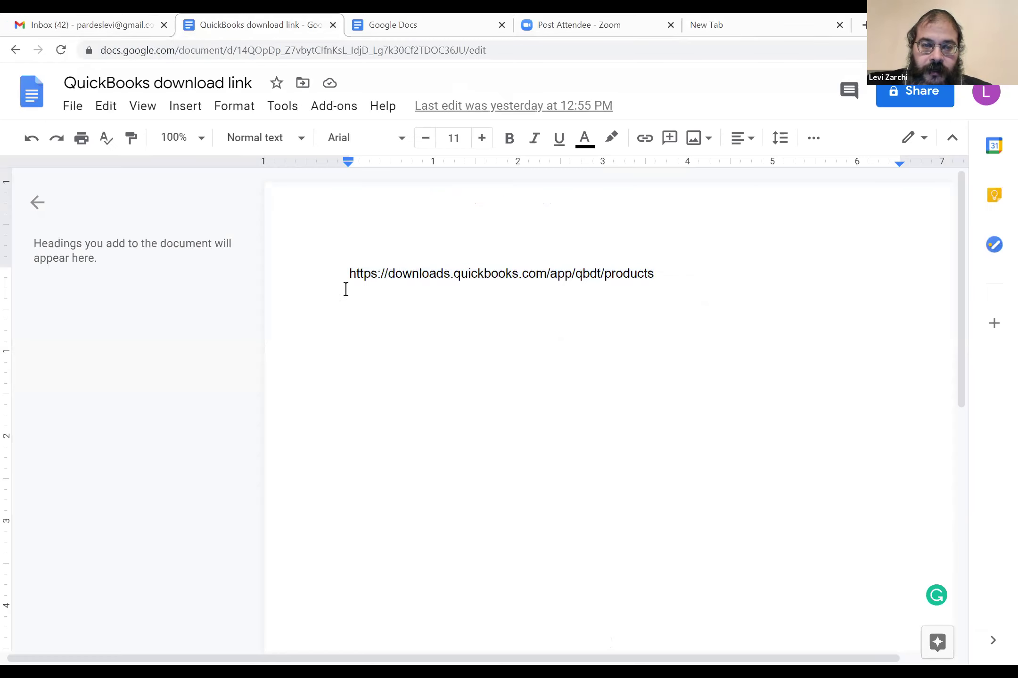
{"action": "left_click", "coordinate": [349, 272], "text": "shift"}
{"action": "left_click_drag", "start_coordinate": [674, 271], "coordinate": [660, 276]}
{"action": "key", "text": "ctrl+c"}
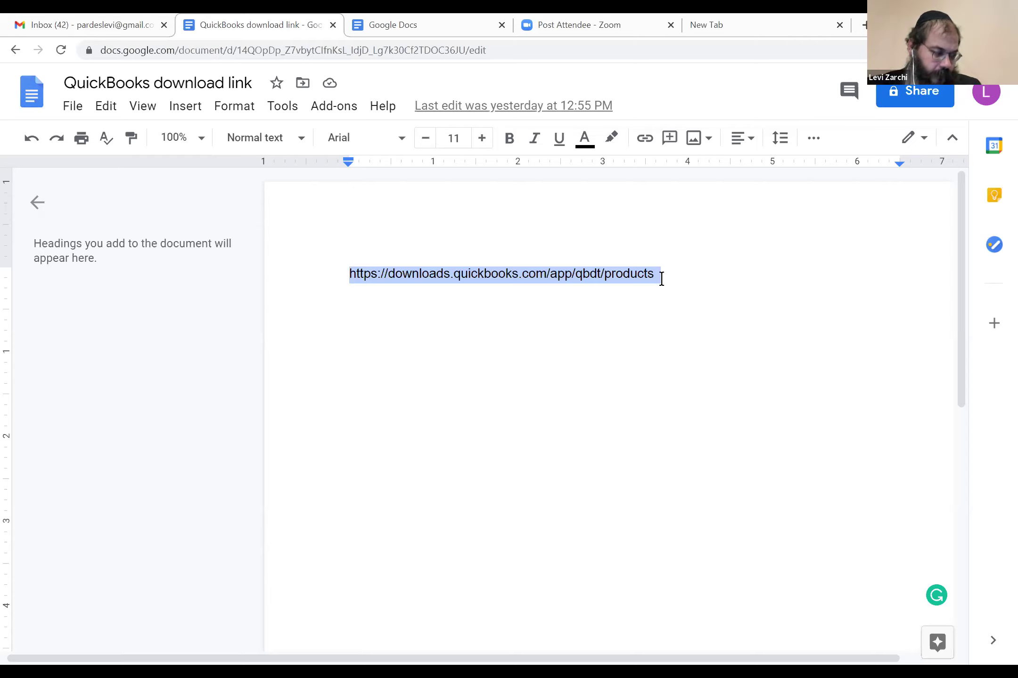
Paste the copied address into the empty tab and load the QuickBooks downloads page
{"action": "left_click", "coordinate": [741, 28]}
{"action": "key", "text": "ctrl+v"}
{"action": "left_click", "coordinate": [643, 48]}
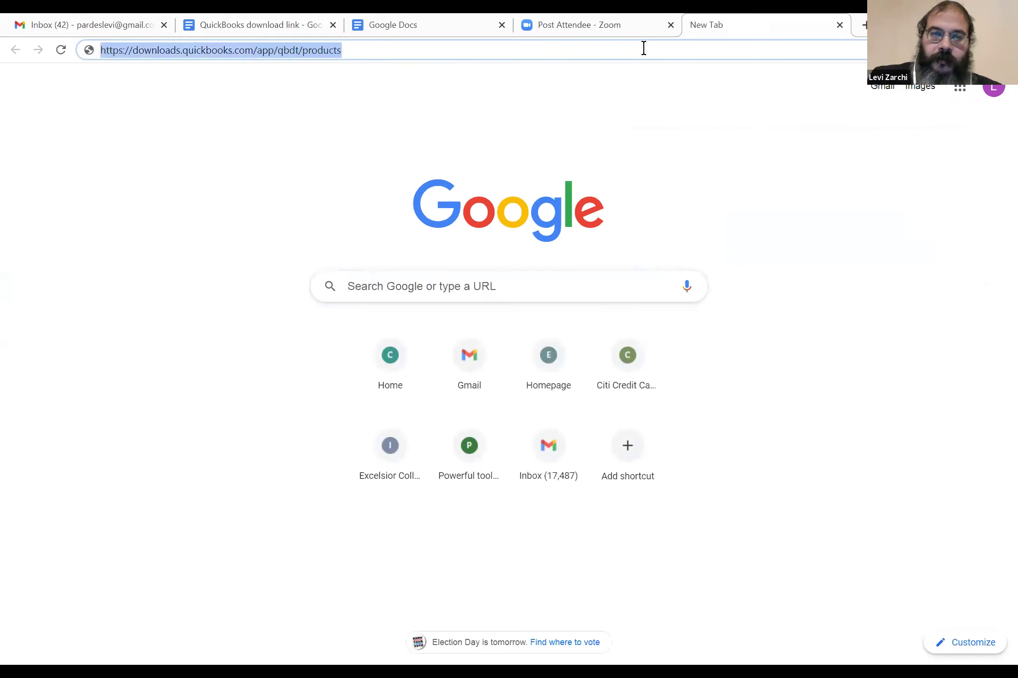
{"action": "key", "text": "Return"}
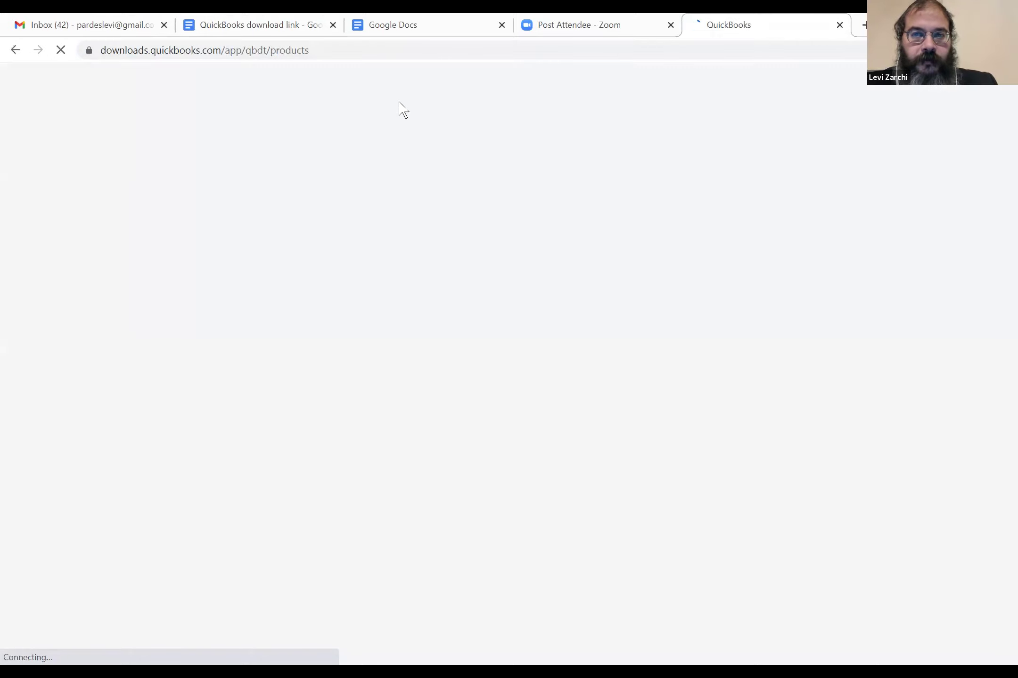
Choose US as the country of purchase and skip the multi-user question by going to the standard setup
{"action": "left_click", "coordinate": [332, 50]}
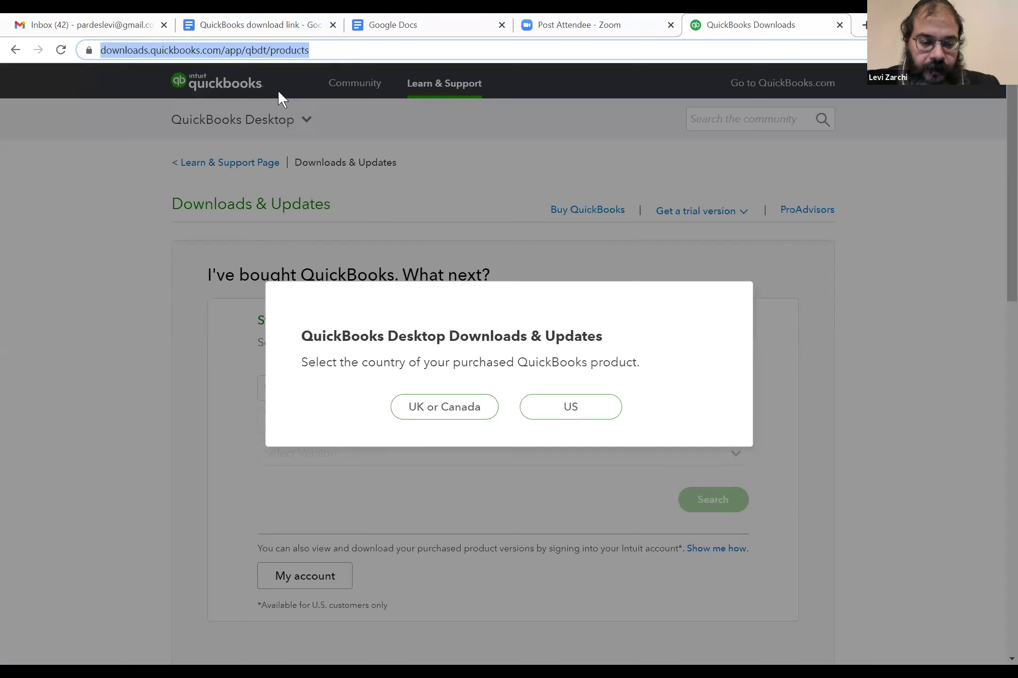
{"action": "left_click", "coordinate": [530, 408]}
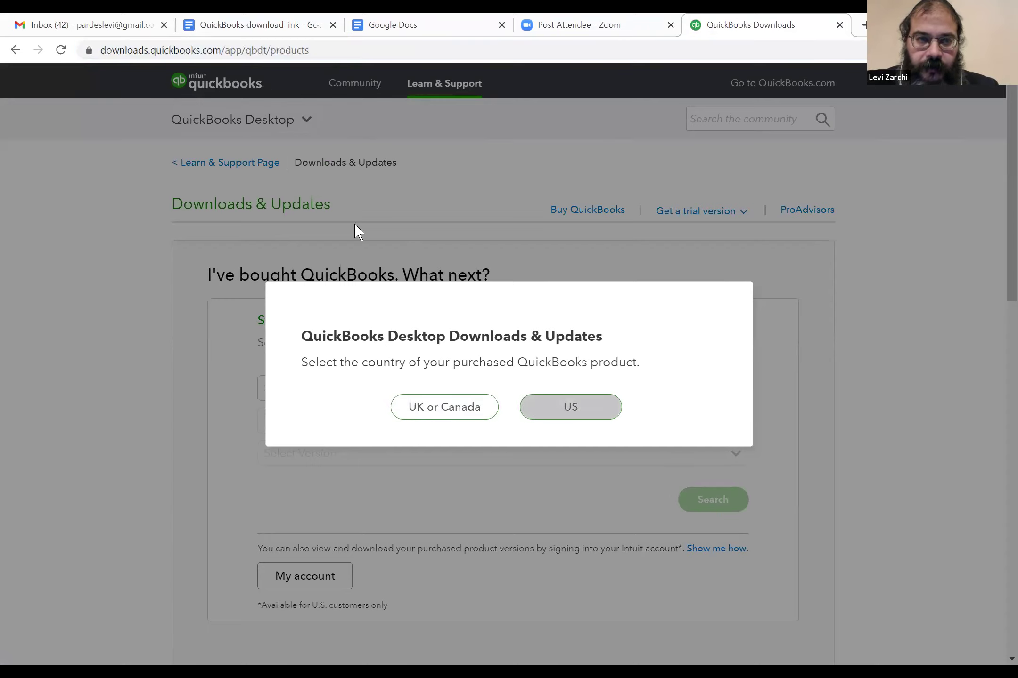
{"action": "left_click", "coordinate": [222, 25]}
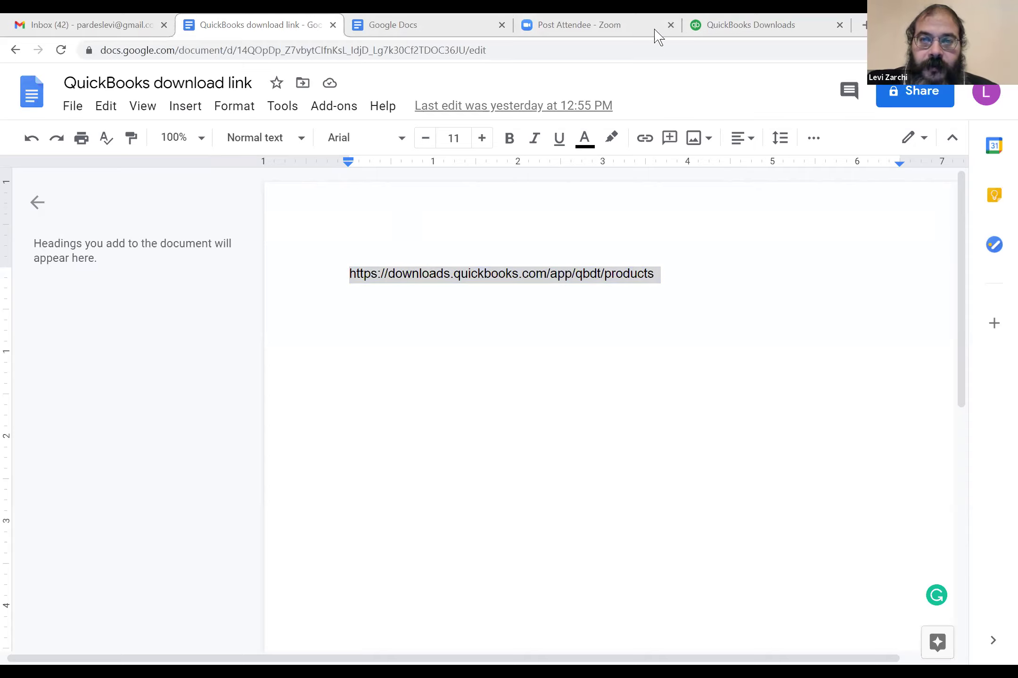
{"action": "left_click", "coordinate": [720, 33]}
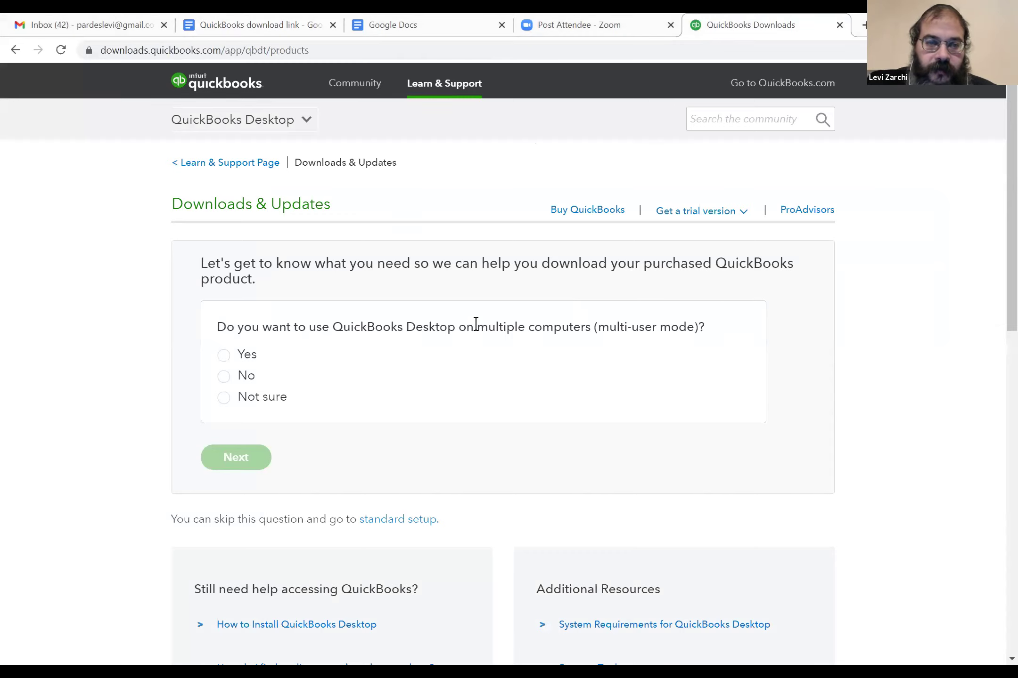
{"action": "scroll", "coordinate": [400, 329], "scroll_direction": "down", "scroll_amount": 3}
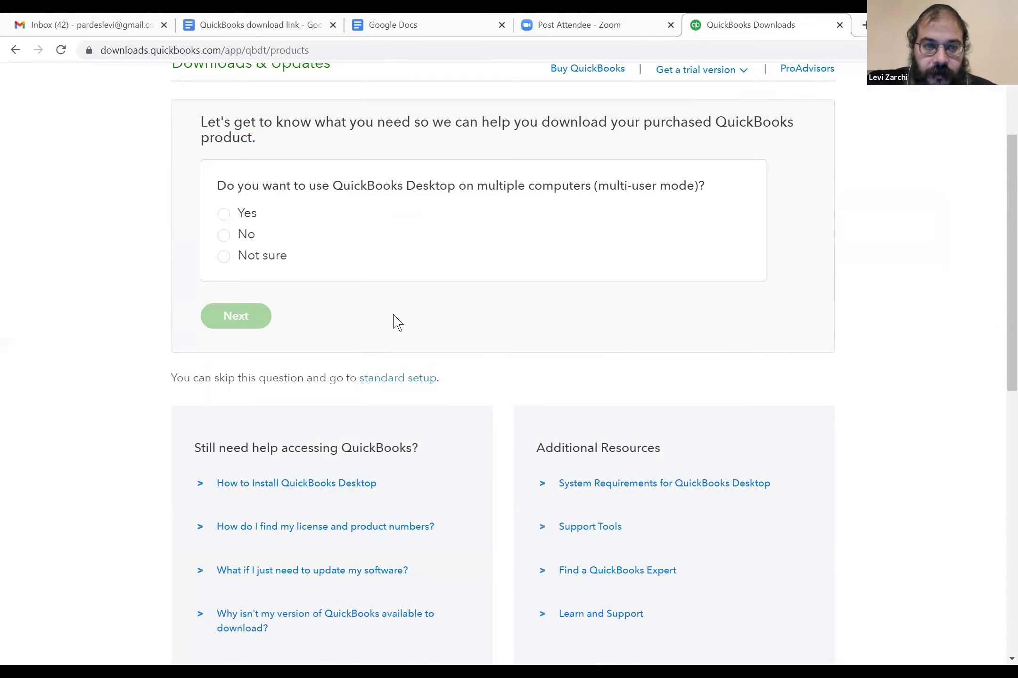
{"action": "scroll", "coordinate": [377, 314], "scroll_direction": "up", "scroll_amount": 3}
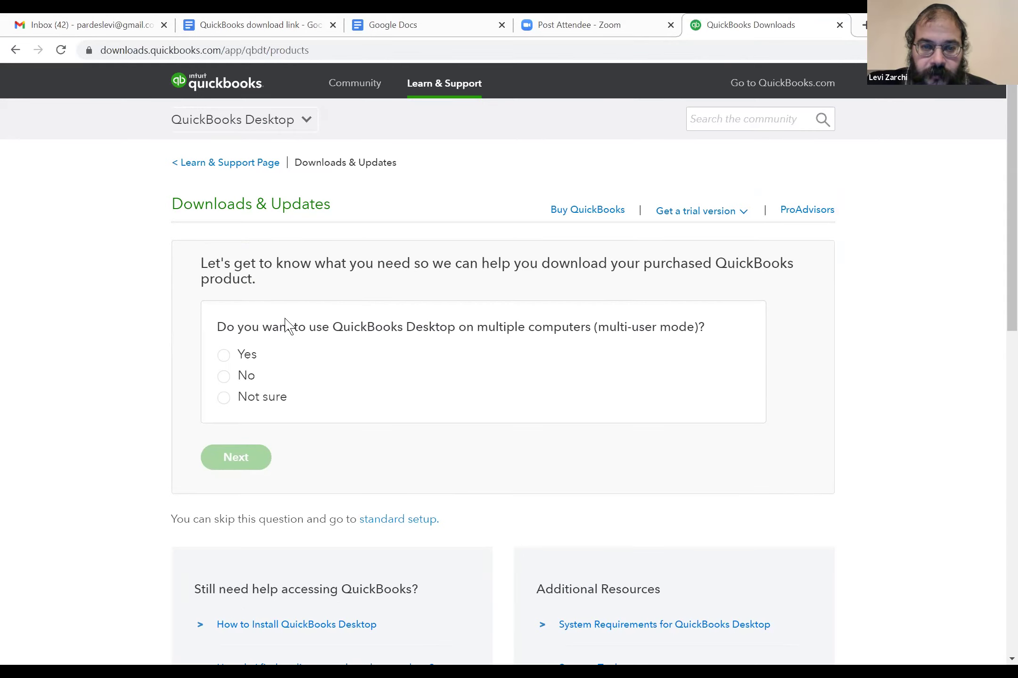
{"action": "scroll", "coordinate": [284, 323], "scroll_direction": "down", "scroll_amount": 1}
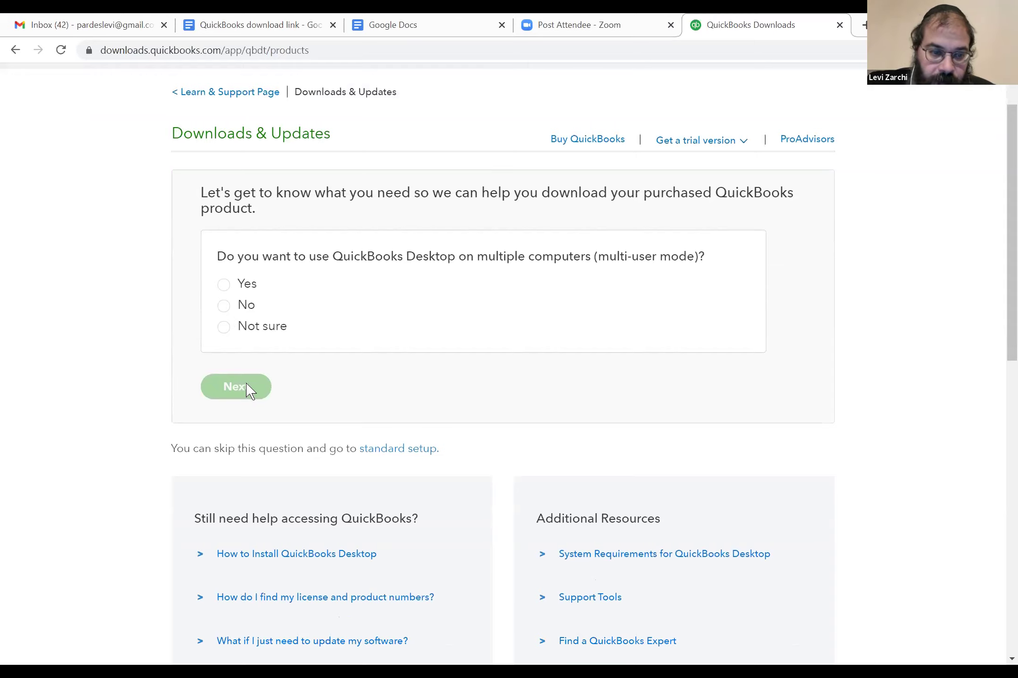
{"action": "left_click", "coordinate": [387, 452]}
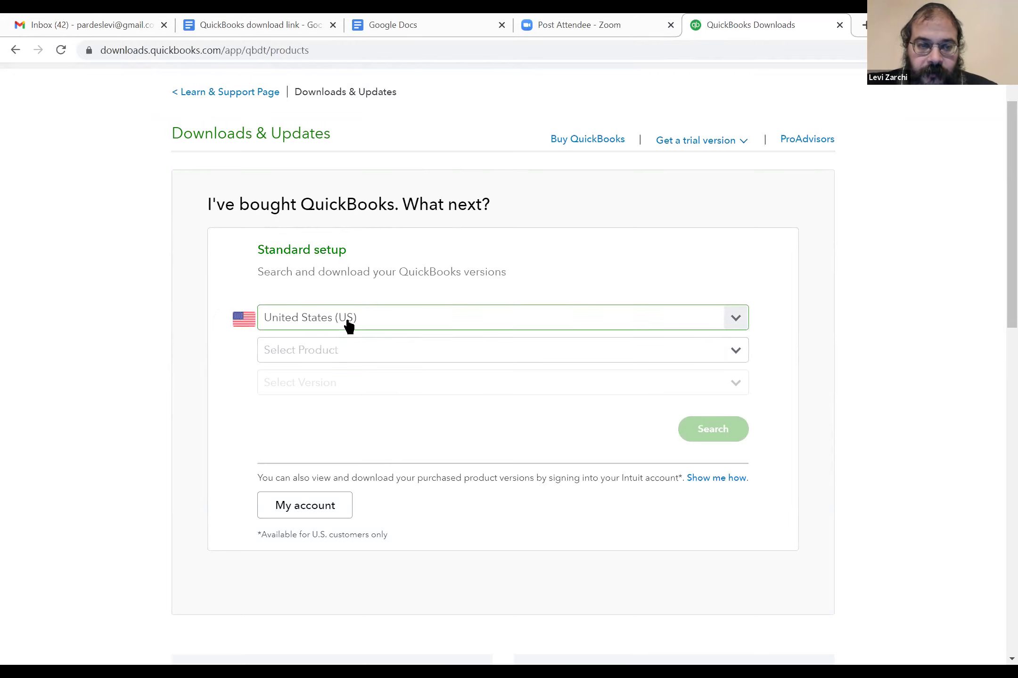
Search the downloads for the product QuickBooks Desktop Accountant in version Accountant 2020
{"action": "left_click", "coordinate": [376, 359]}
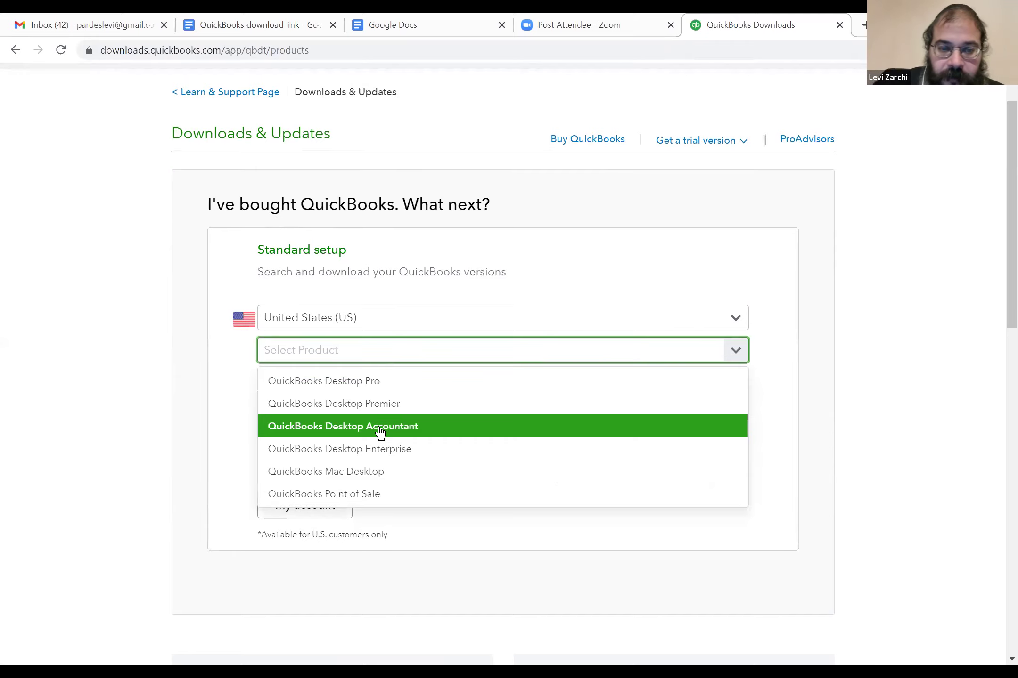
{"action": "left_click", "coordinate": [483, 431]}
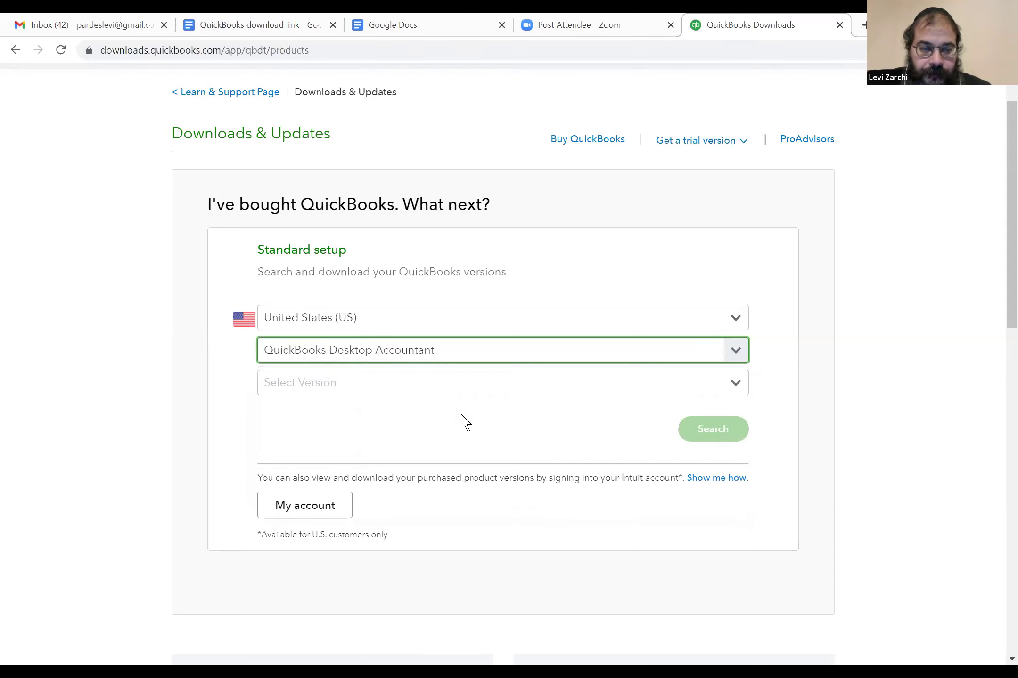
{"action": "left_click", "coordinate": [448, 389]}
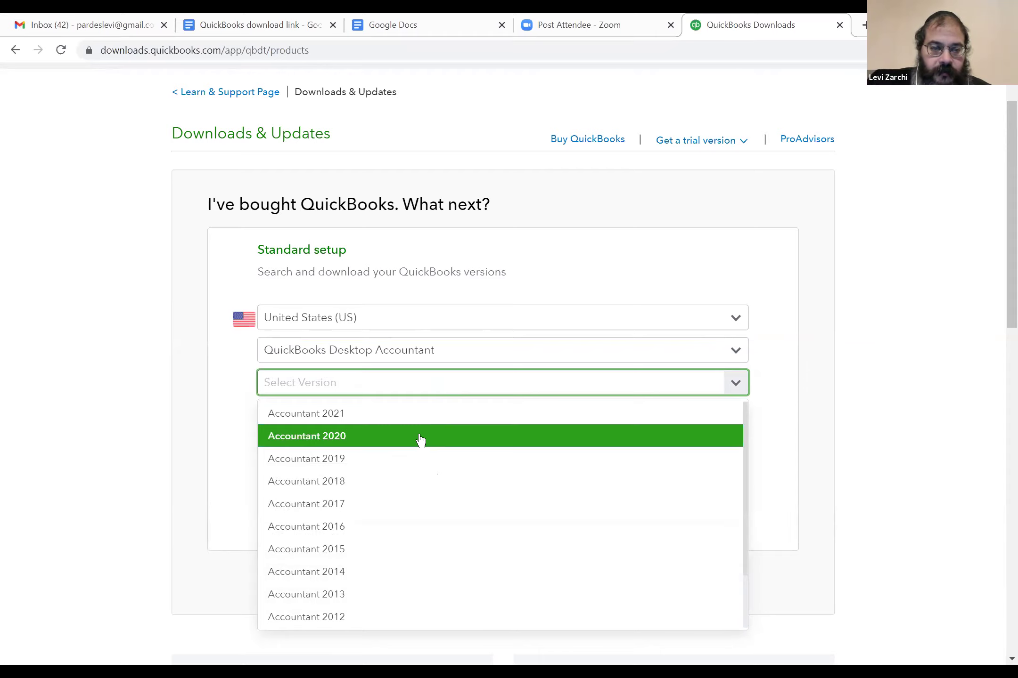
{"action": "left_click", "coordinate": [421, 439]}
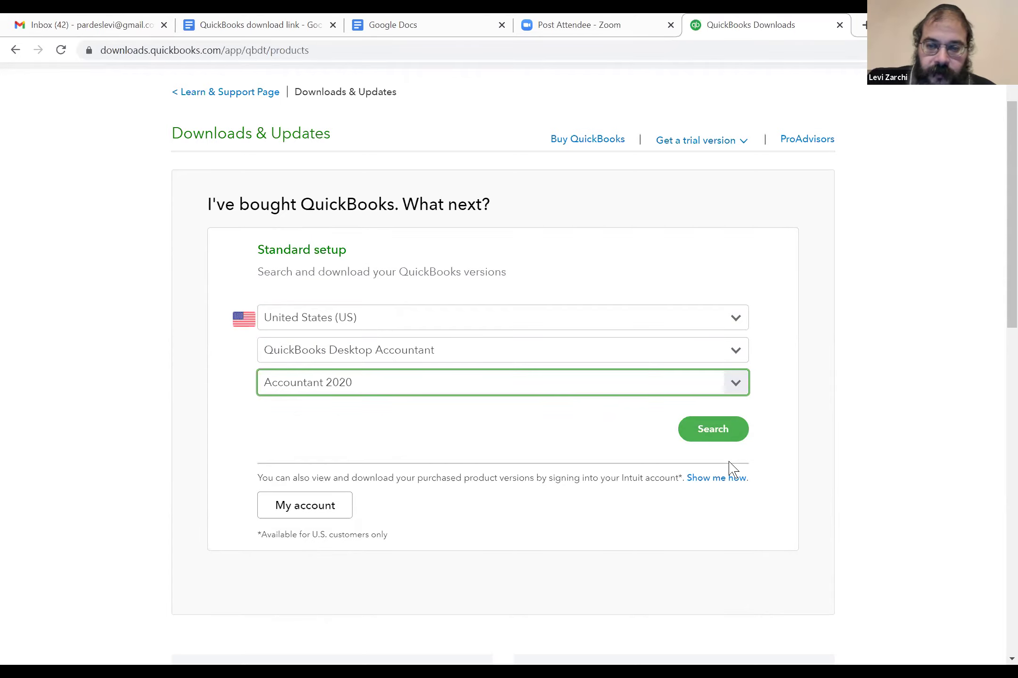
{"action": "left_click", "coordinate": [713, 427]}
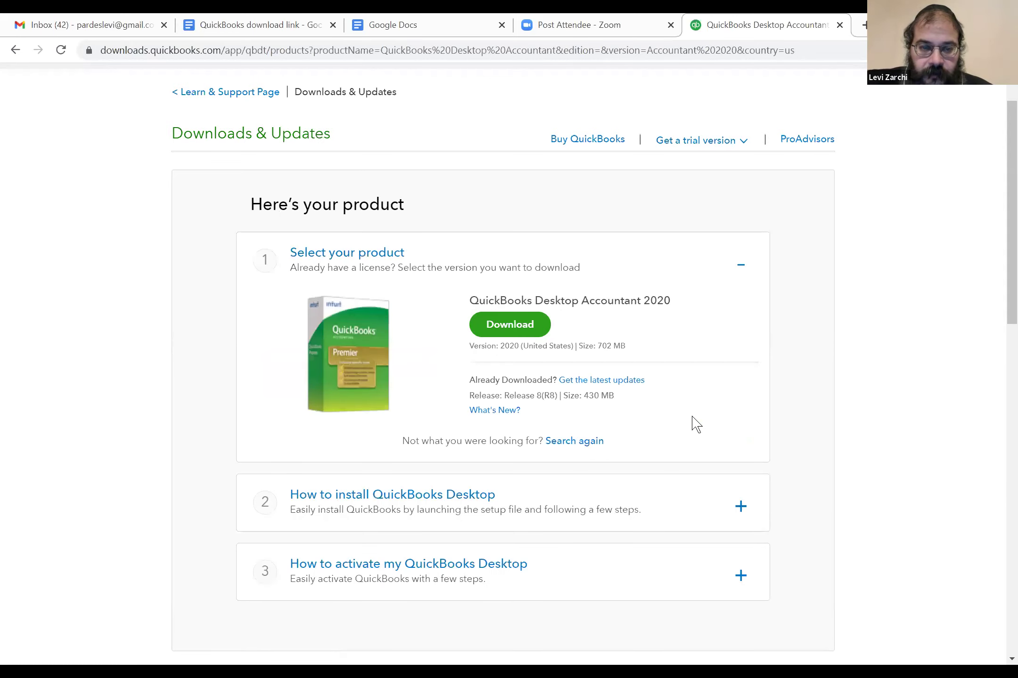
Download the QuickBooks Desktop Accountant 2020 installer and view the options for the running download
{"action": "left_click", "coordinate": [517, 325]}
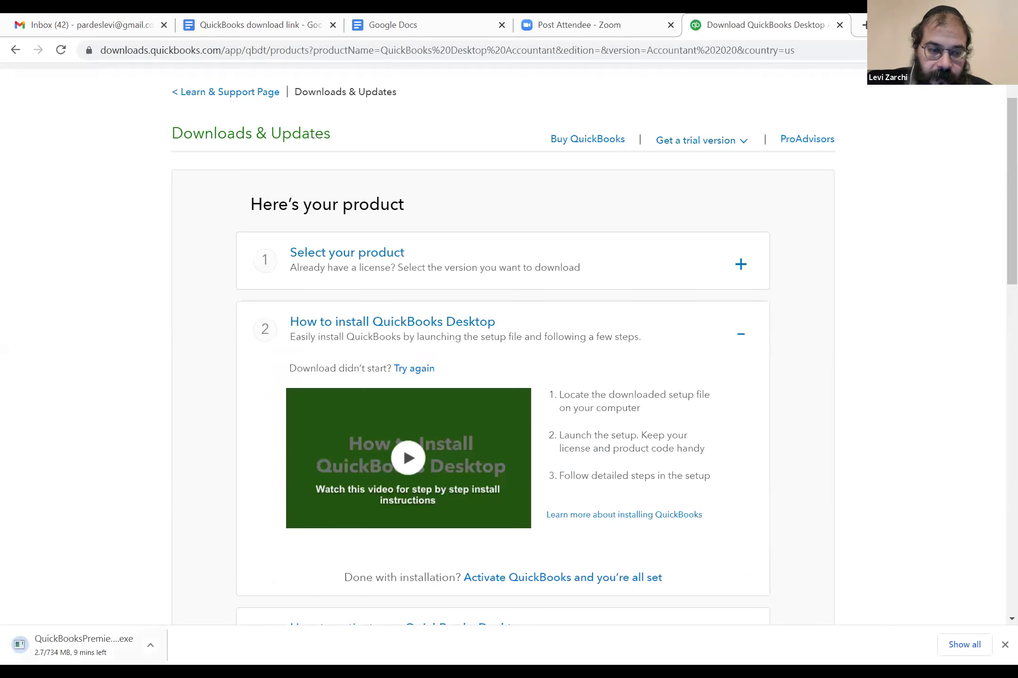
{"action": "left_click", "coordinate": [155, 649]}
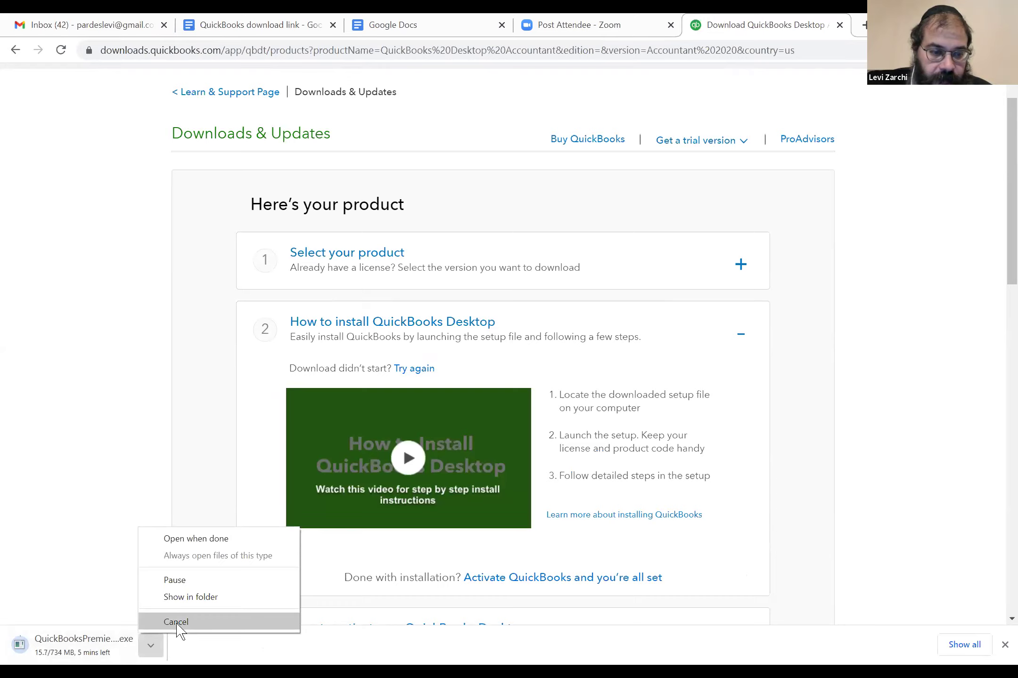
{"action": "left_click", "coordinate": [76, 646]}
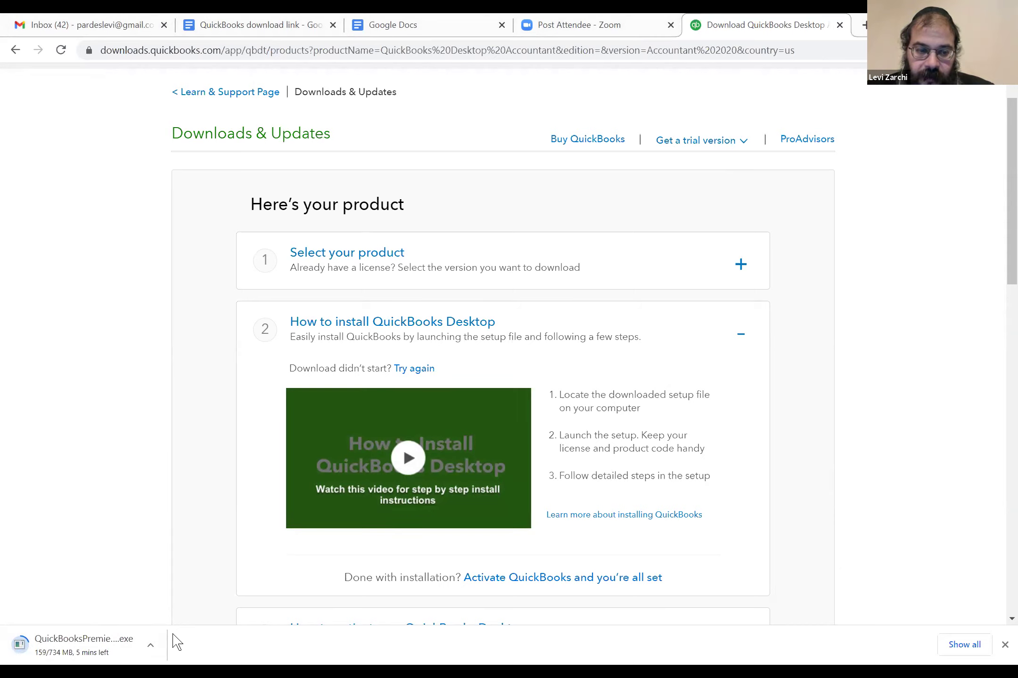
{"action": "left_click", "coordinate": [150, 651]}
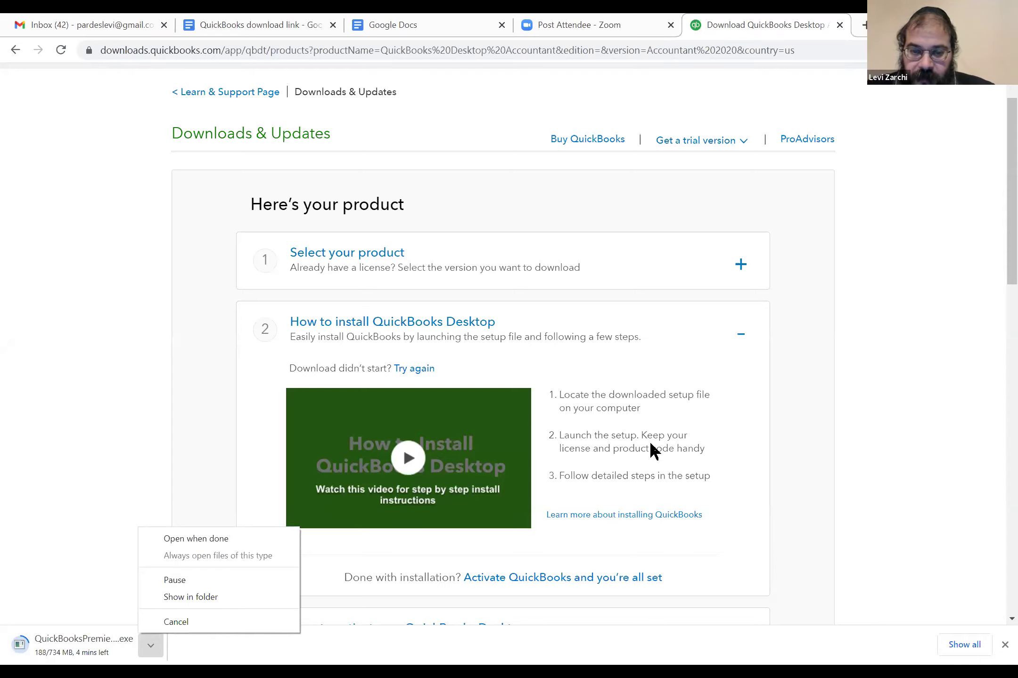
{"action": "double_click", "coordinate": [683, 436]}
{"action": "left_click", "coordinate": [601, 443]}
{"action": "left_click_drag", "start_coordinate": [582, 434], "coordinate": [573, 441]}
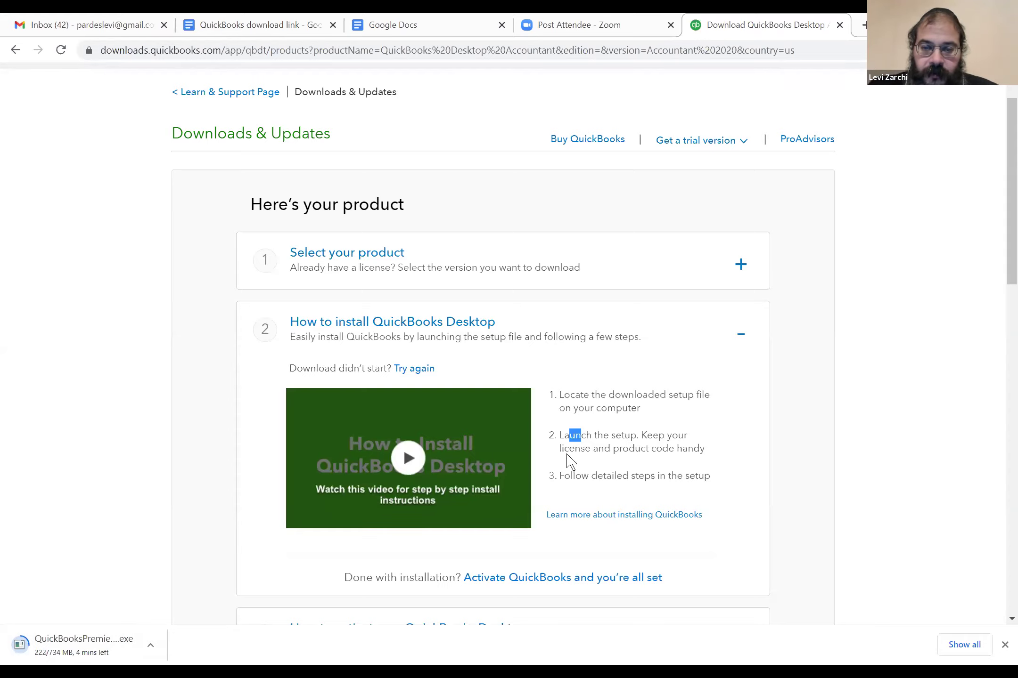
{"action": "left_click_drag", "start_coordinate": [641, 449], "coordinate": [668, 450]}
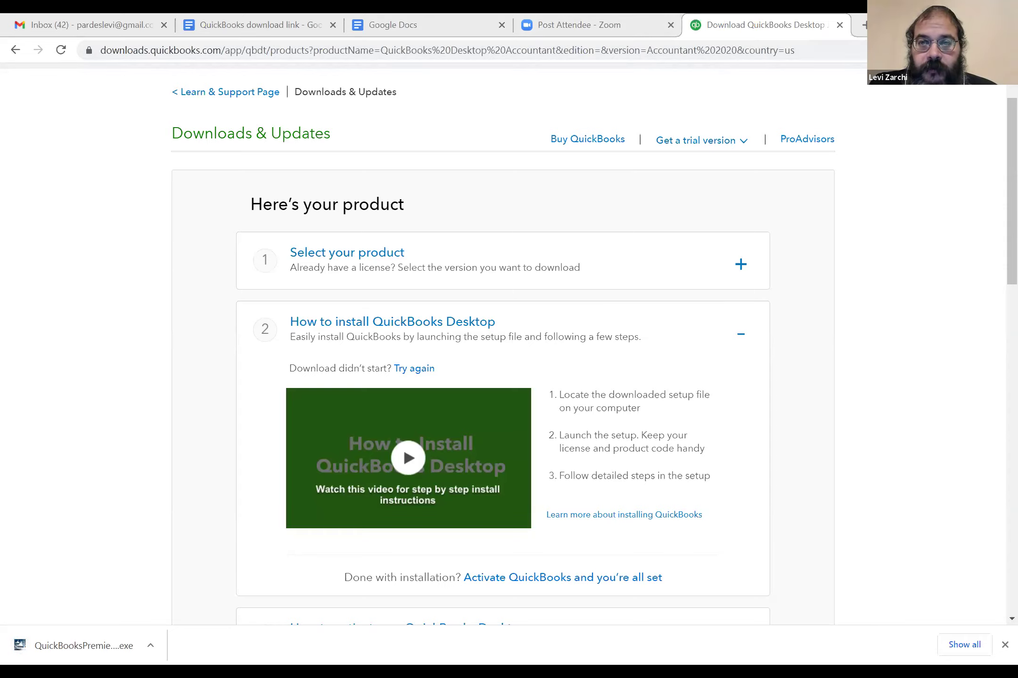
{"action": "key", "text": "ctrl+t"}
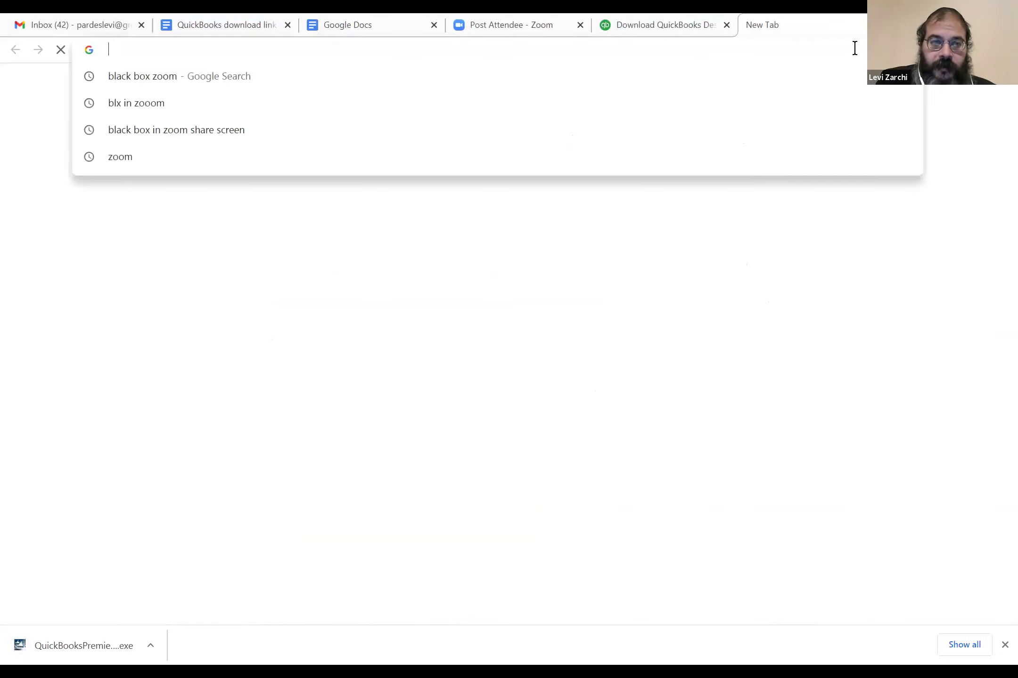
{"action": "type", "text": "https://downloads.quickbooks.com/app/qbdt/products"}
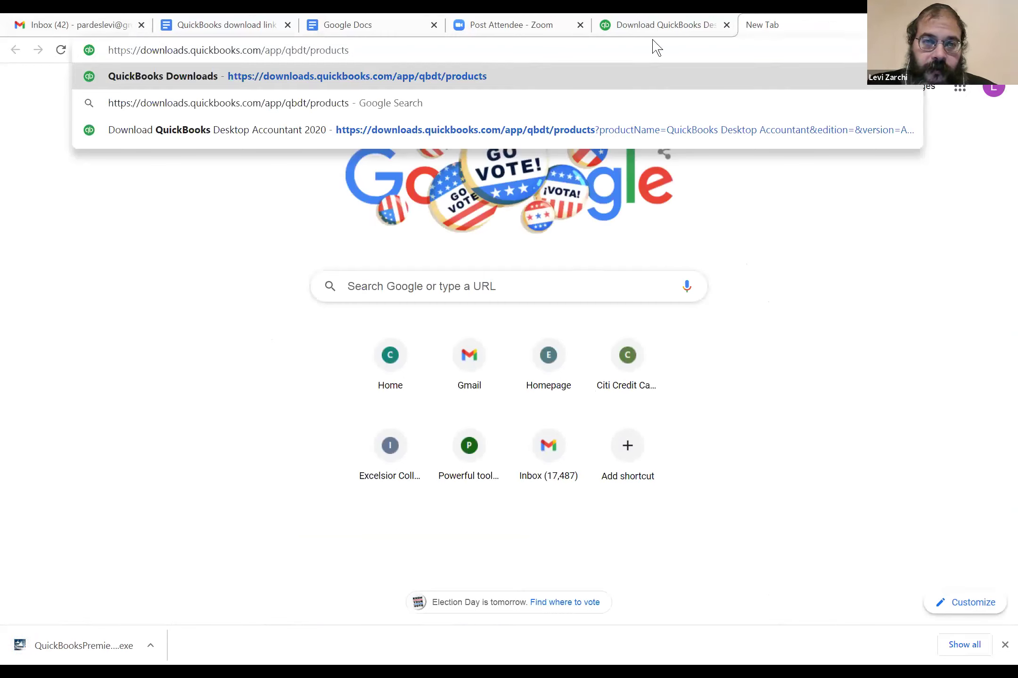
{"action": "key", "text": "ctrl+a"}
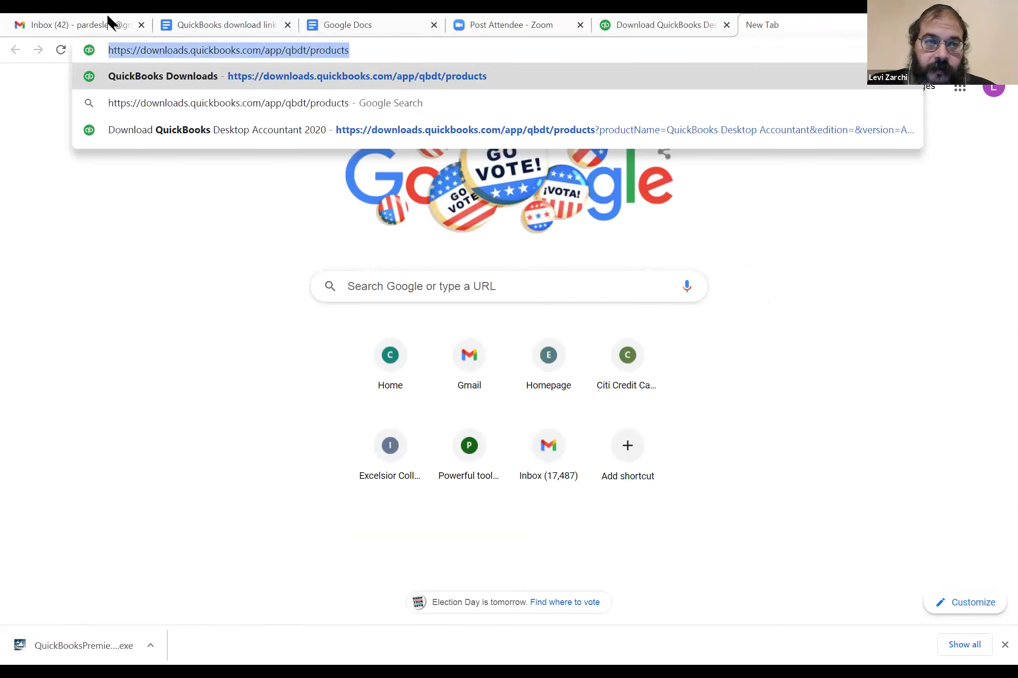
{"action": "right_click", "coordinate": [140, 51]}
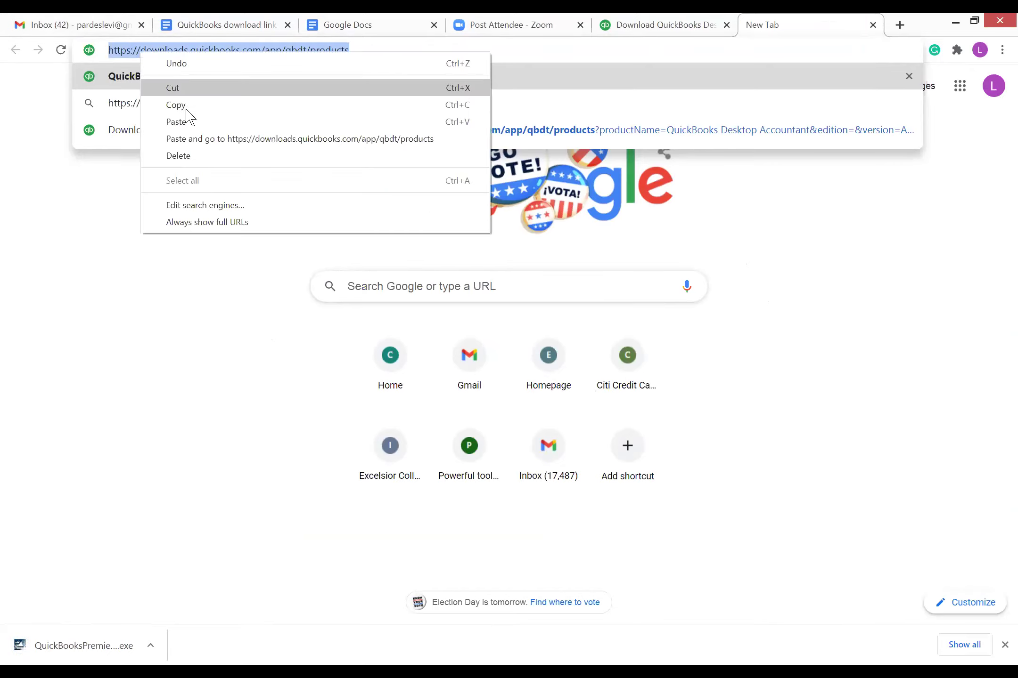
{"action": "left_click", "coordinate": [184, 342]}
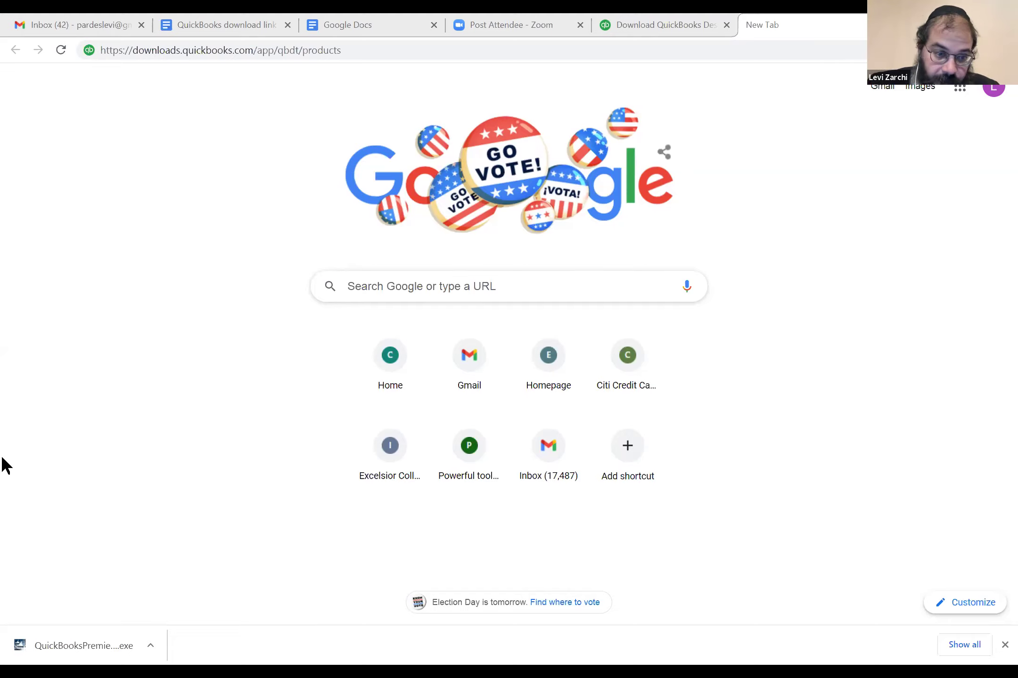
Launch the downloaded QuickBooks installer and continue from the InstallShield Wizard's welcome page
{"action": "left_click", "coordinate": [64, 652]}
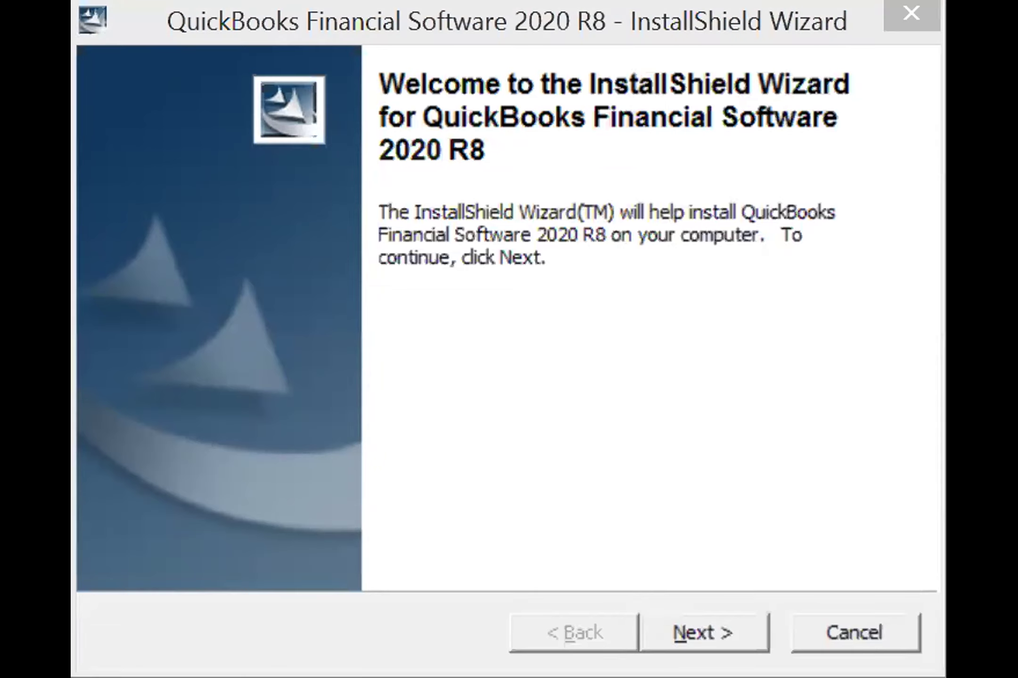
{"action": "left_click", "coordinate": [708, 14]}
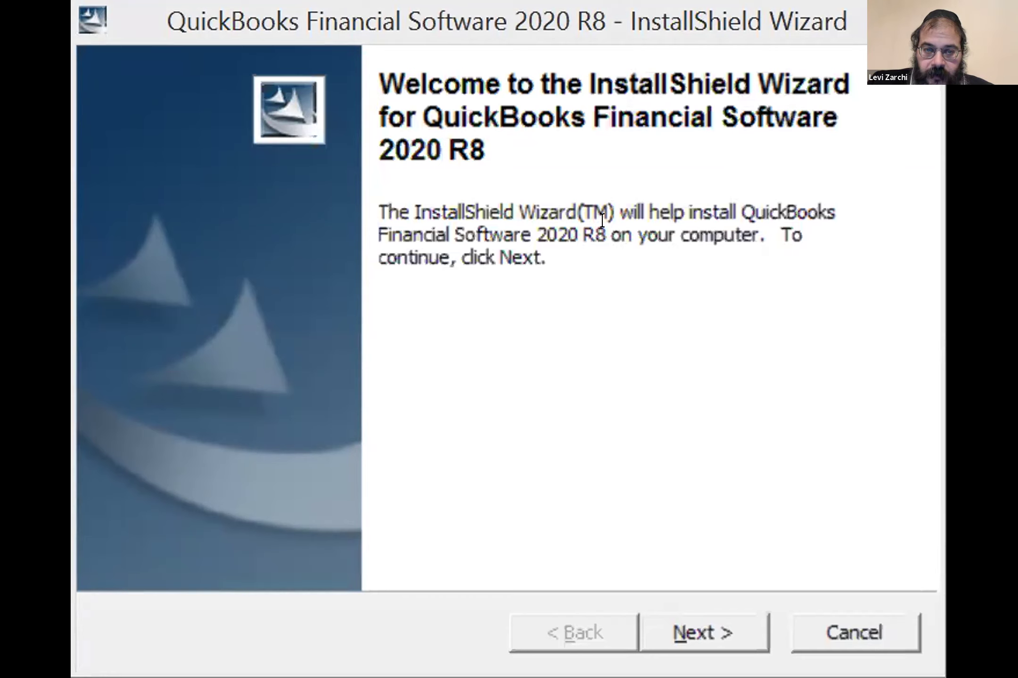
{"action": "key", "text": "ctrl+a"}
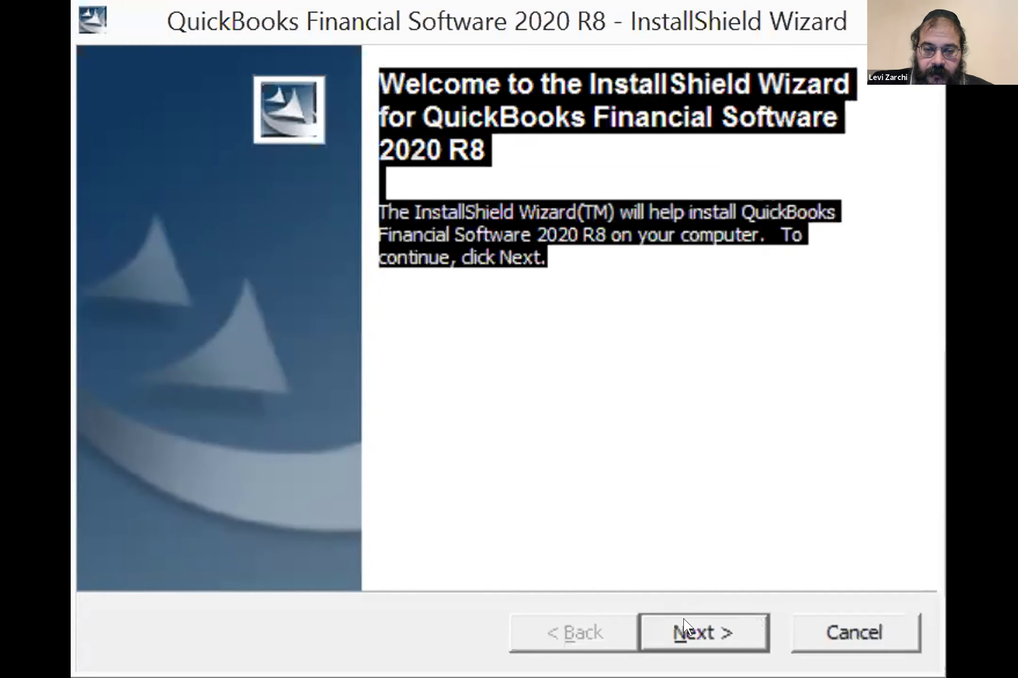
{"action": "left_click", "coordinate": [705, 624]}
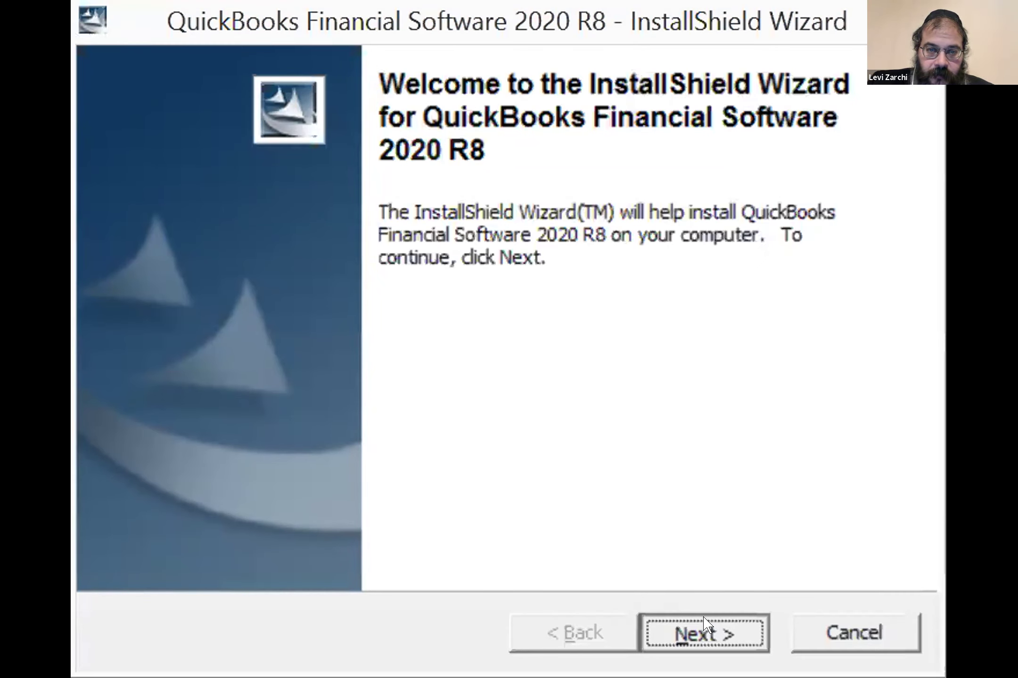